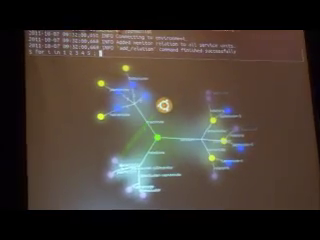
type("do")
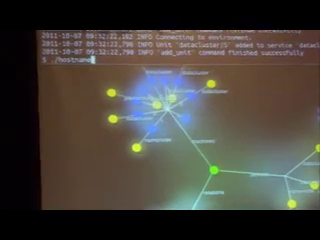
Correct the partly typed hostname in the ssh command for the Ubuntu server
key("BackSpace")
key("BackSpace")
key("BackSpace")
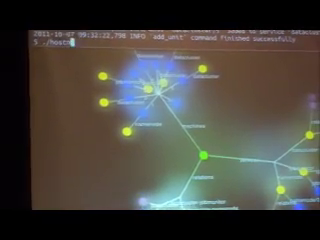